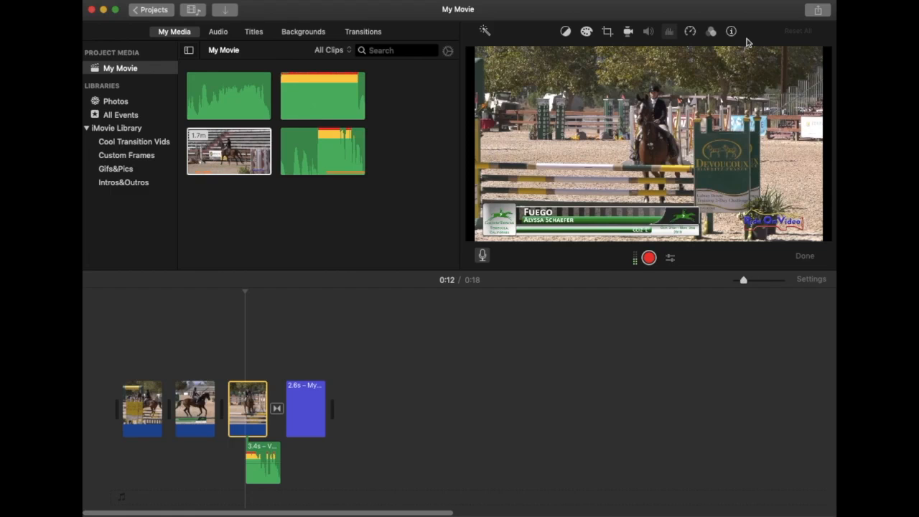
Step: Apply automatic color balance to the third video clip, and check Match Color without matching a frame
click(566, 32)
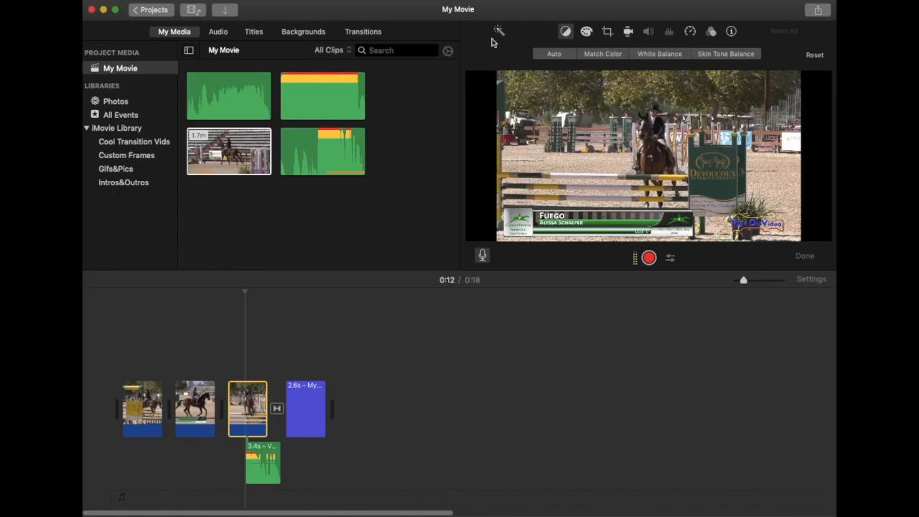
click(551, 55)
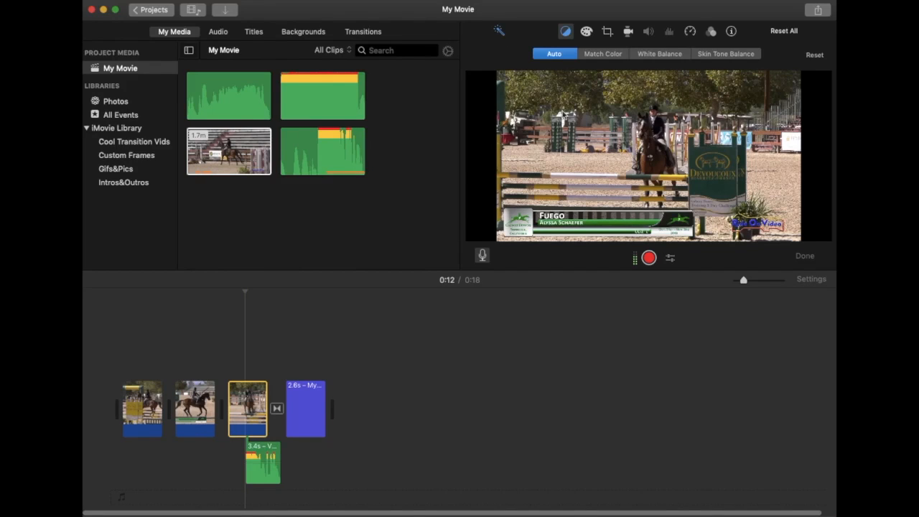
click(555, 57)
click(555, 57)
click(605, 56)
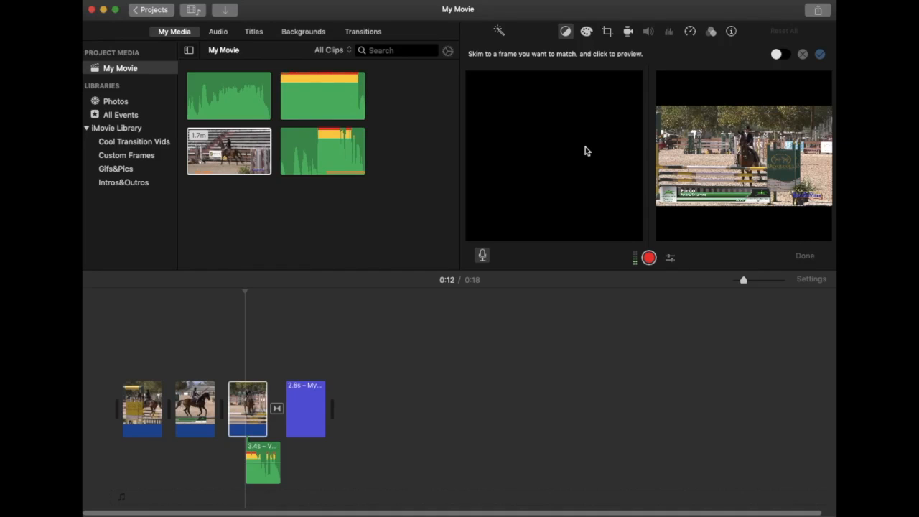
click(565, 31)
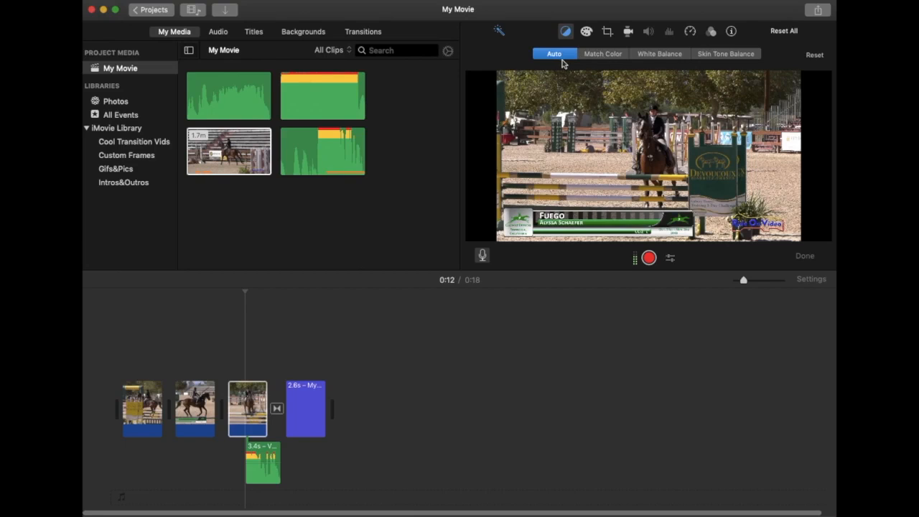
Step: Try lowered highlights and extreme shadow, contrast and brightness levels on the third clip, and reset the color correction
click(586, 32)
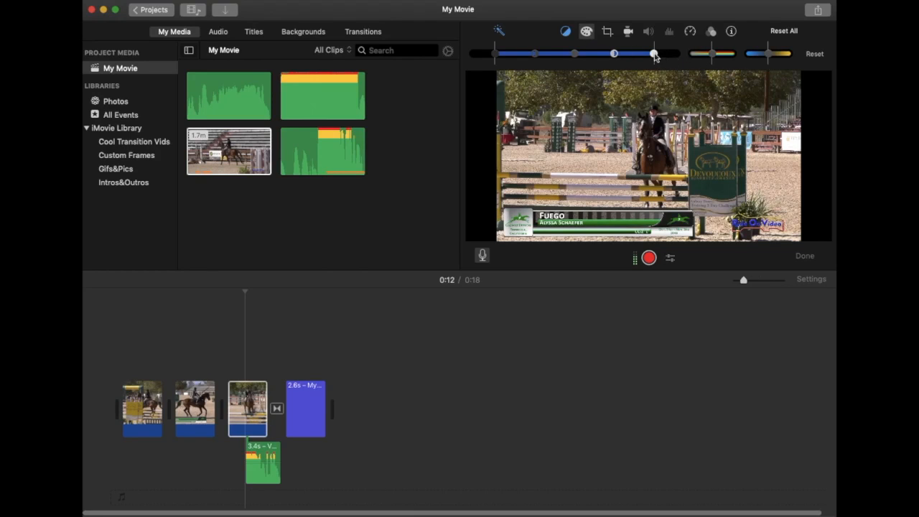
drag(654, 54, 616, 54)
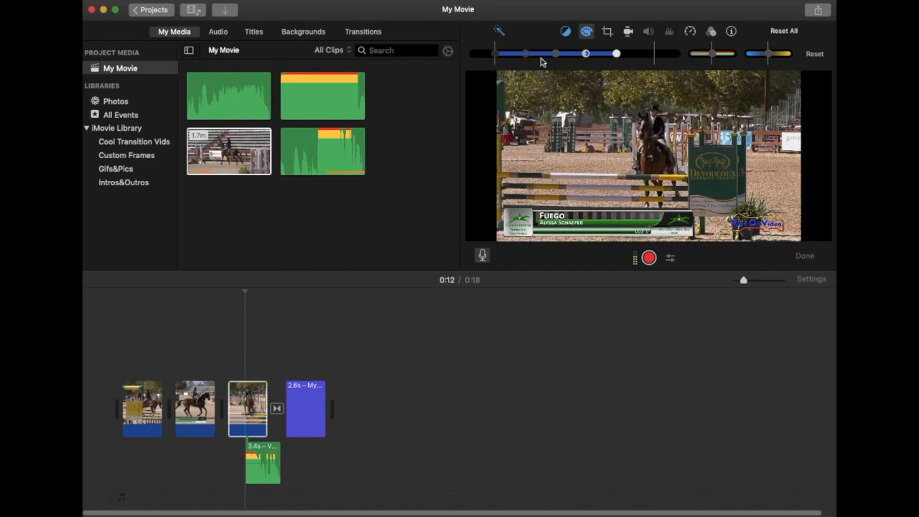
drag(496, 56, 678, 56)
drag(558, 55, 464, 55)
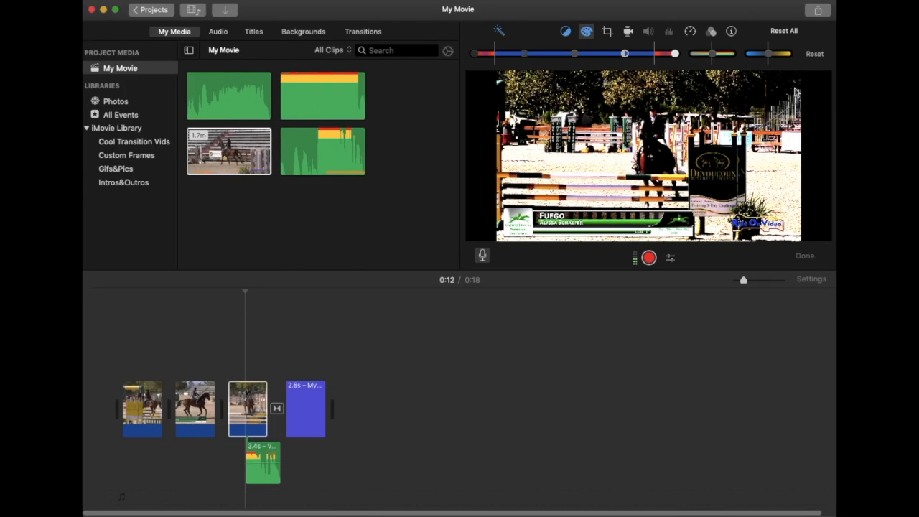
click(814, 55)
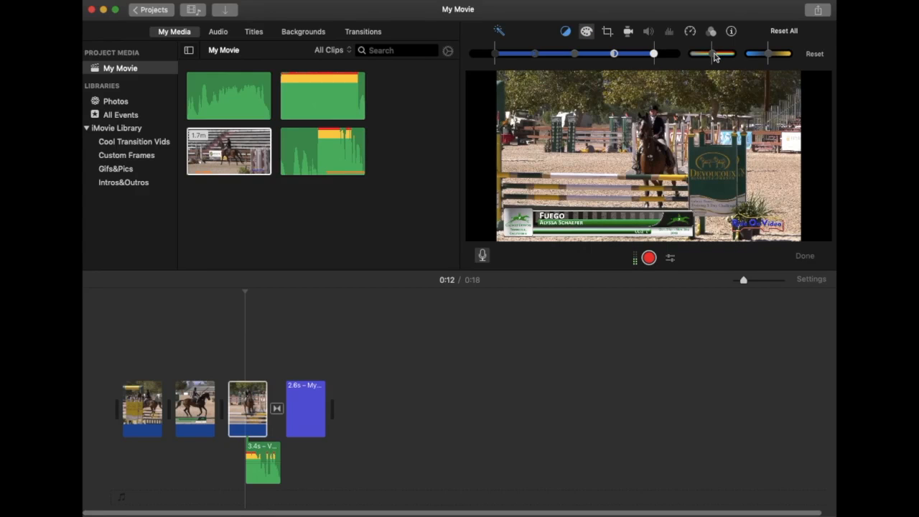
Step: Try minimum saturation and the coolest color temperature on the third clip, resetting the color correction after each
drag(714, 57, 677, 56)
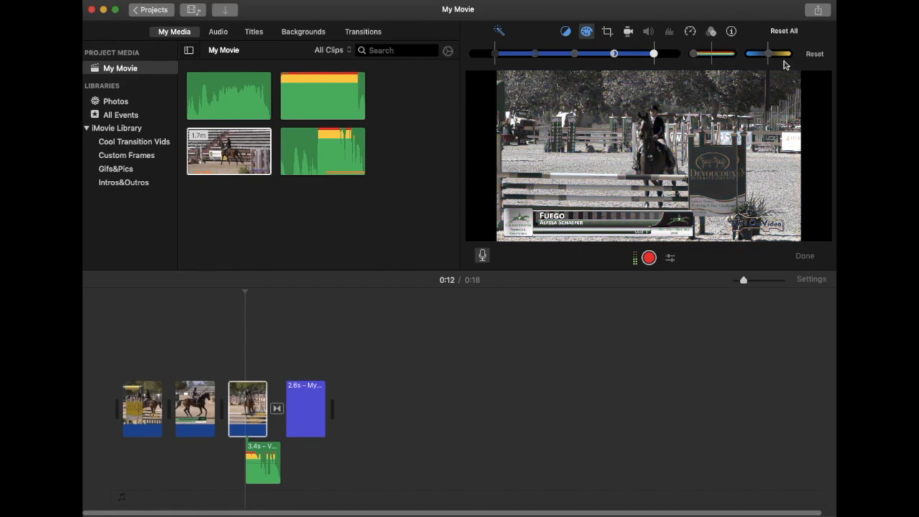
click(814, 55)
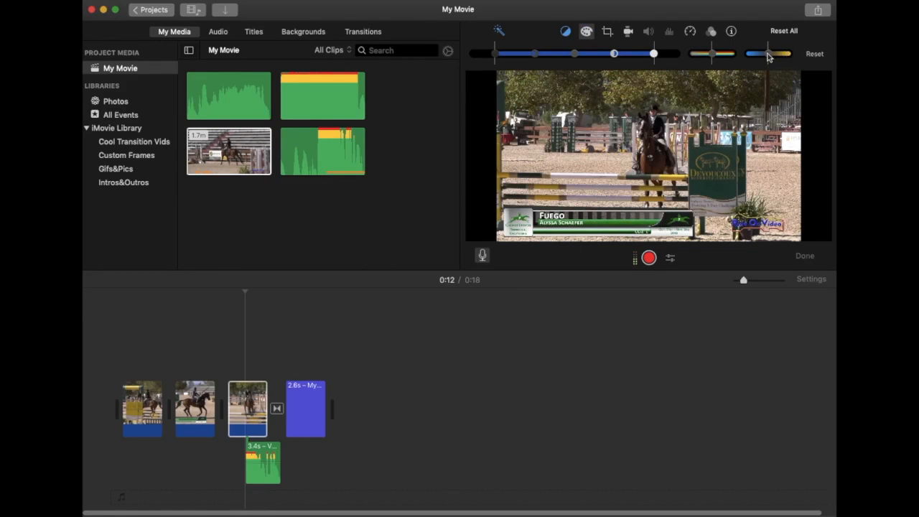
drag(767, 58, 748, 57)
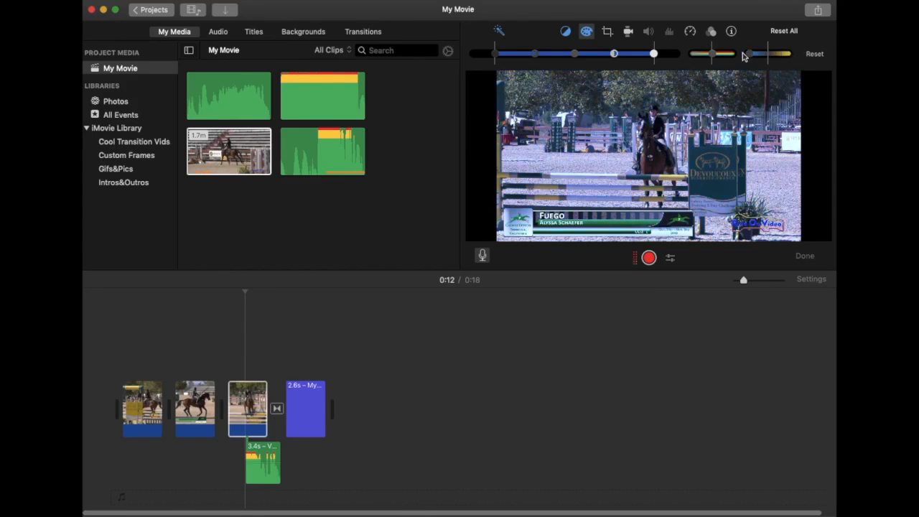
click(812, 56)
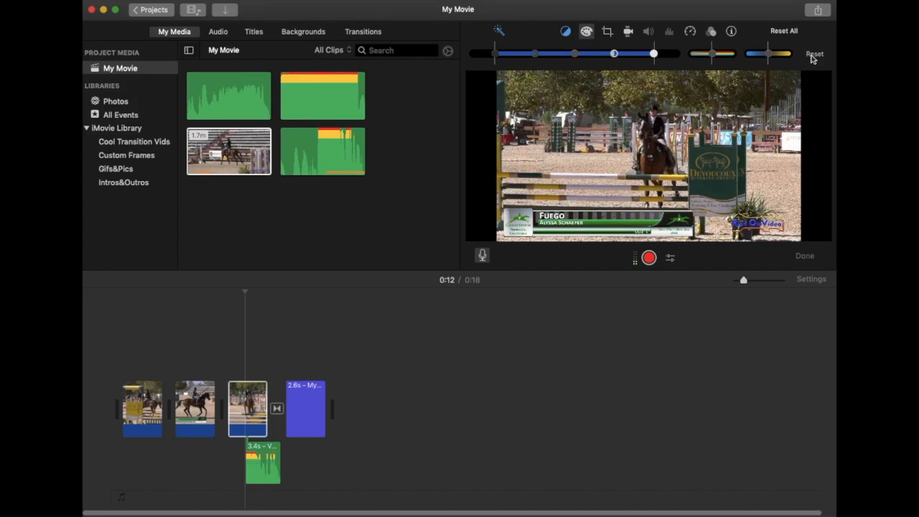
Step: Crop the third clip with Crop to Fill, framing the horse and rider above the name banner, and apply it
click(608, 33)
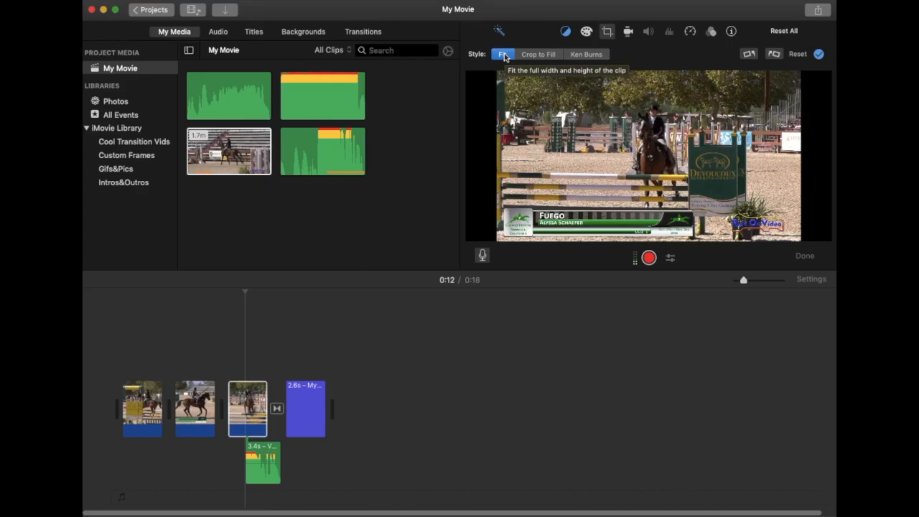
click(534, 60)
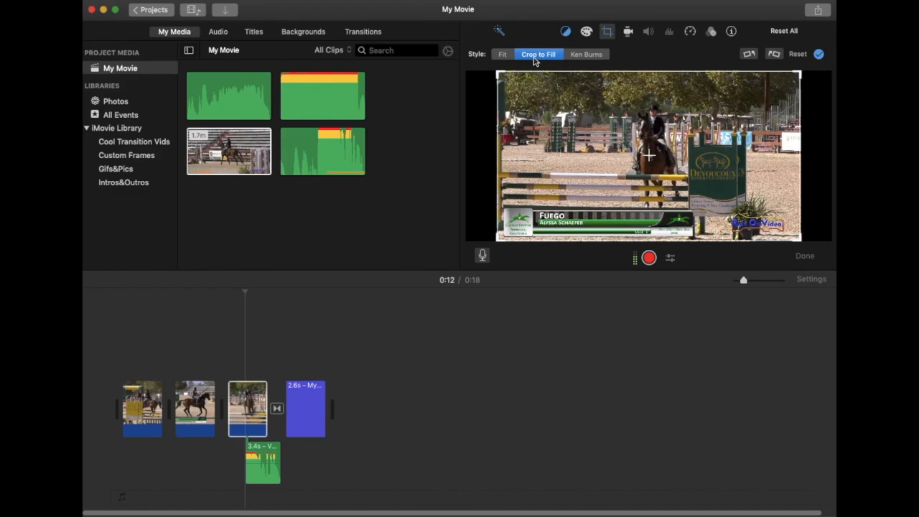
drag(497, 73, 575, 116)
drag(616, 153, 567, 130)
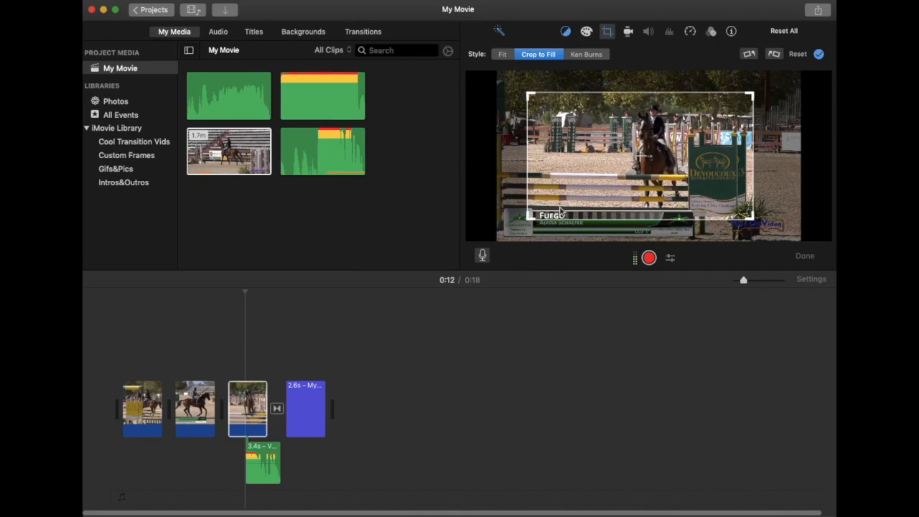
drag(526, 221, 578, 185)
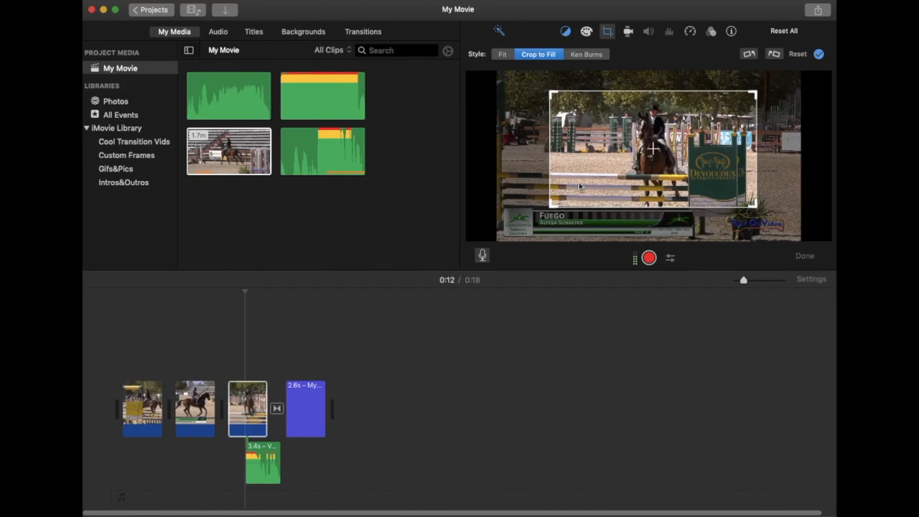
key(Return)
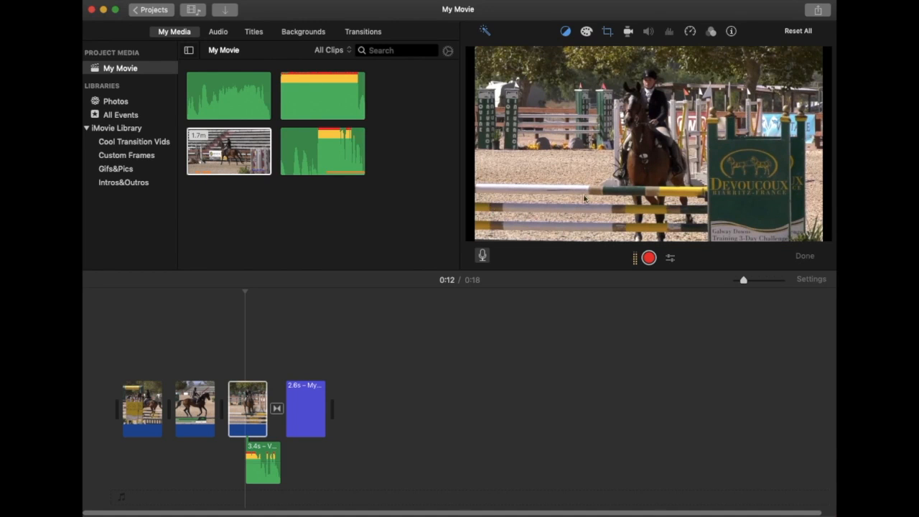
Step: Tighten the third clip's crop frame around the rider and the horse's upper body
click(607, 31)
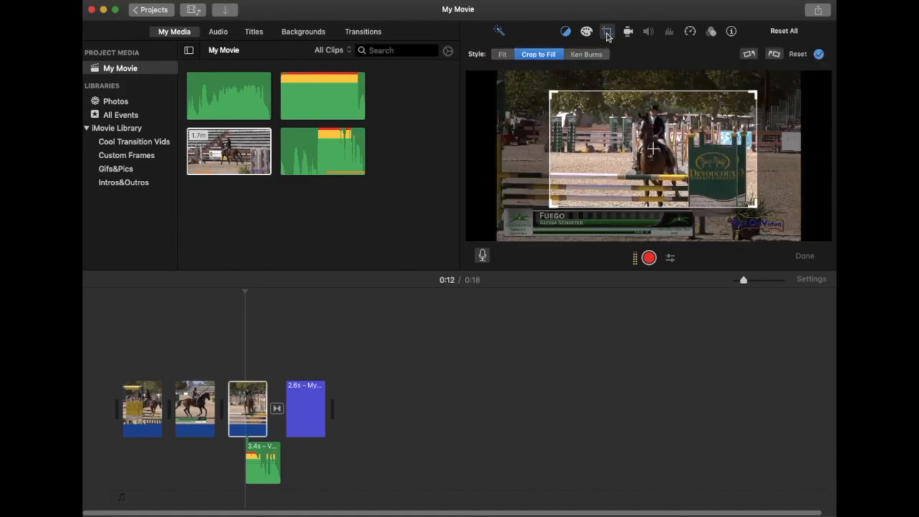
drag(549, 91, 610, 119)
drag(651, 162, 616, 125)
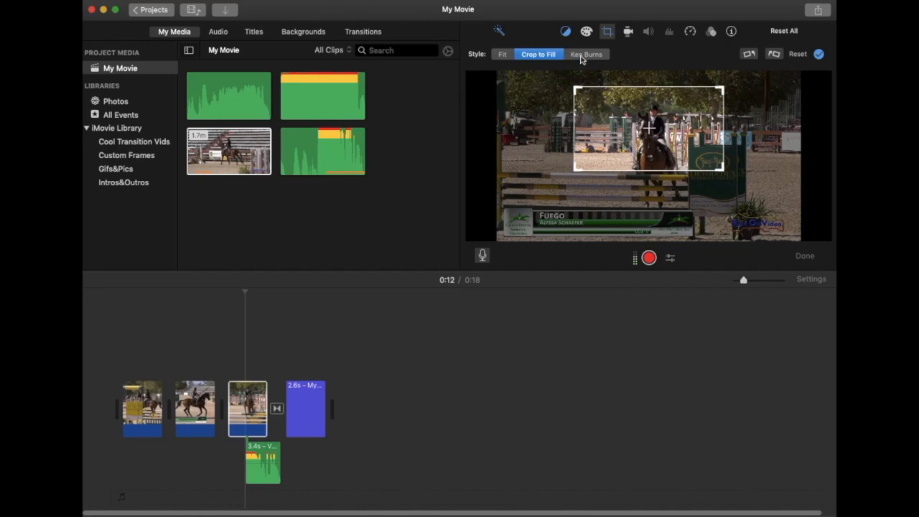
Step: Apply the Ken Burns style to the third clip and check its Start and End frames
click(584, 55)
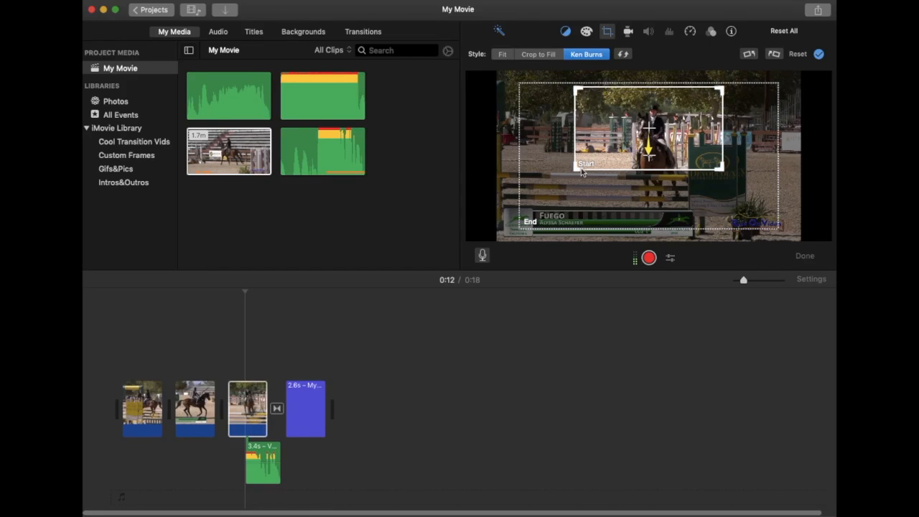
click(531, 223)
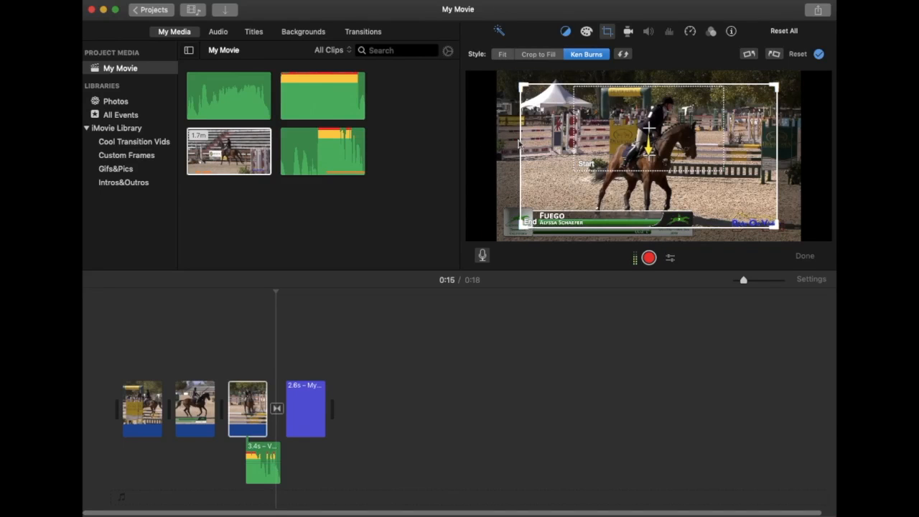
click(586, 164)
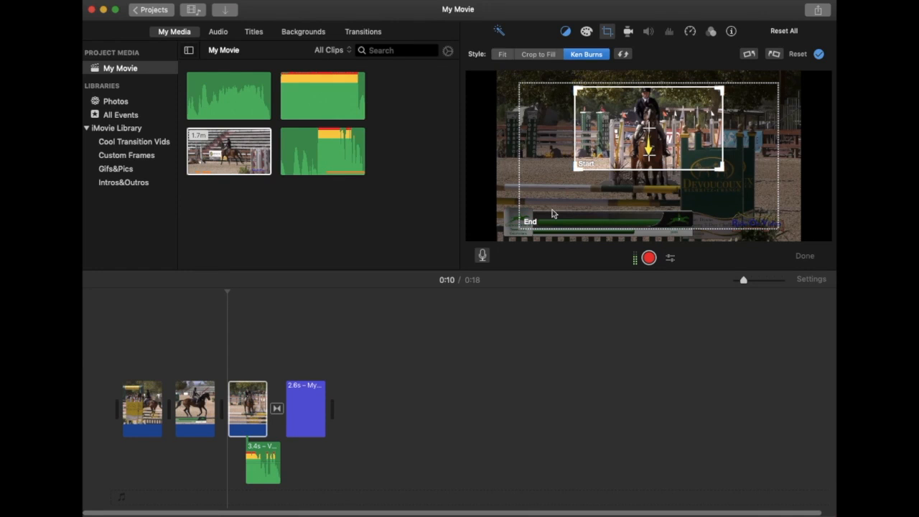
click(530, 223)
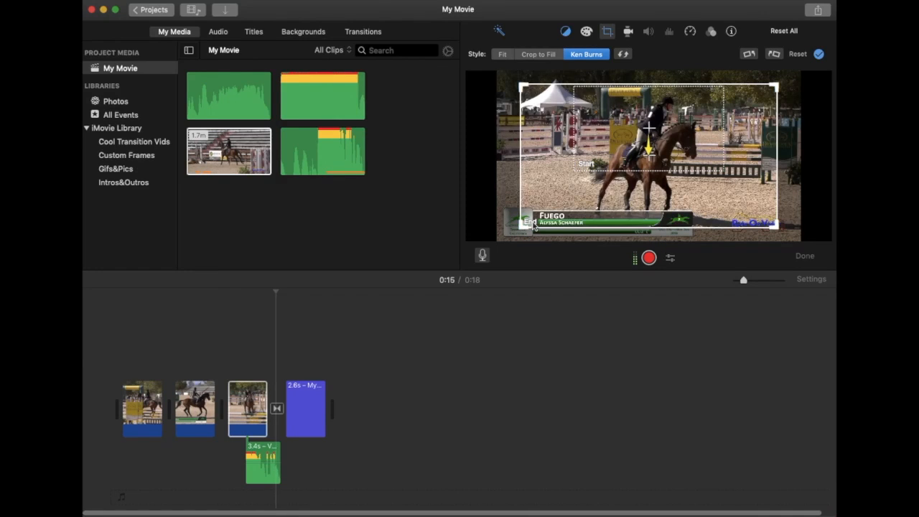
Step: Play the third clip from its beginning to preview the Ken Burns movement
click(248, 324)
drag(248, 291, 228, 293)
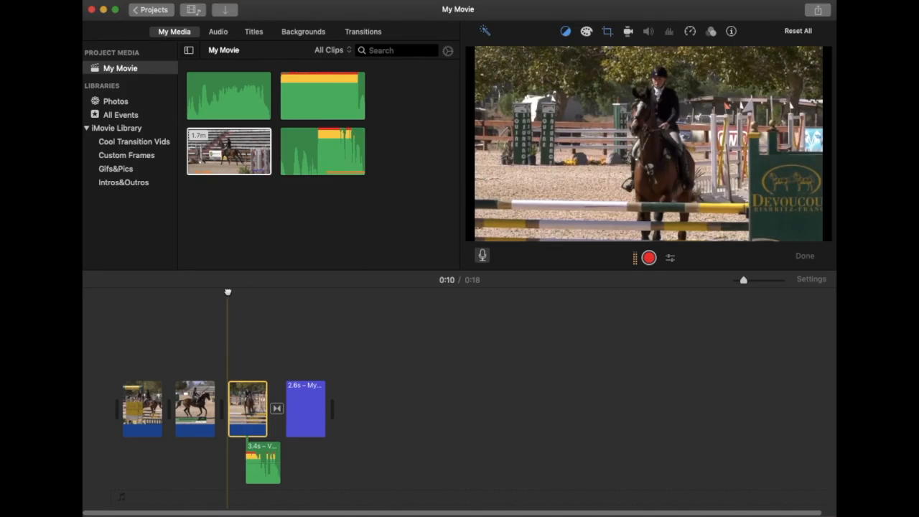
key(space)
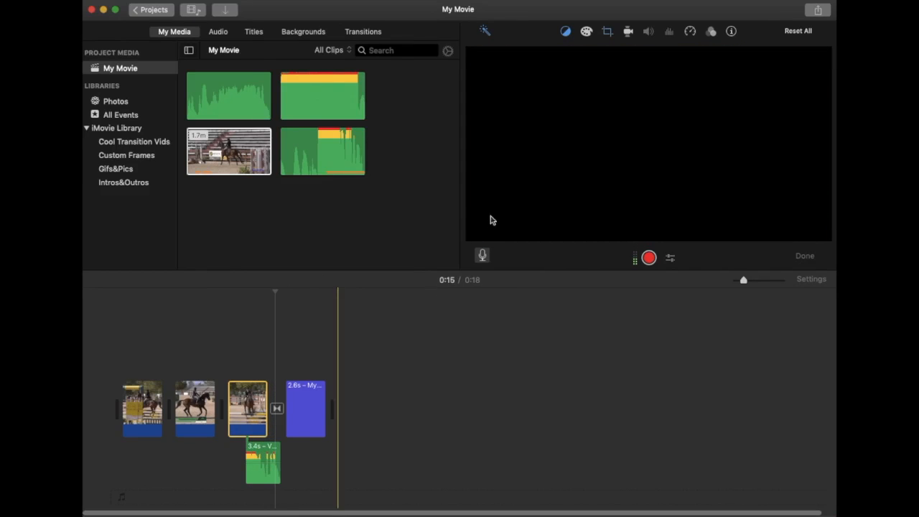
Step: Set the third clip's crop style to Fit and rotate it counterclockwise in 90-degree turns through a full circle
click(607, 31)
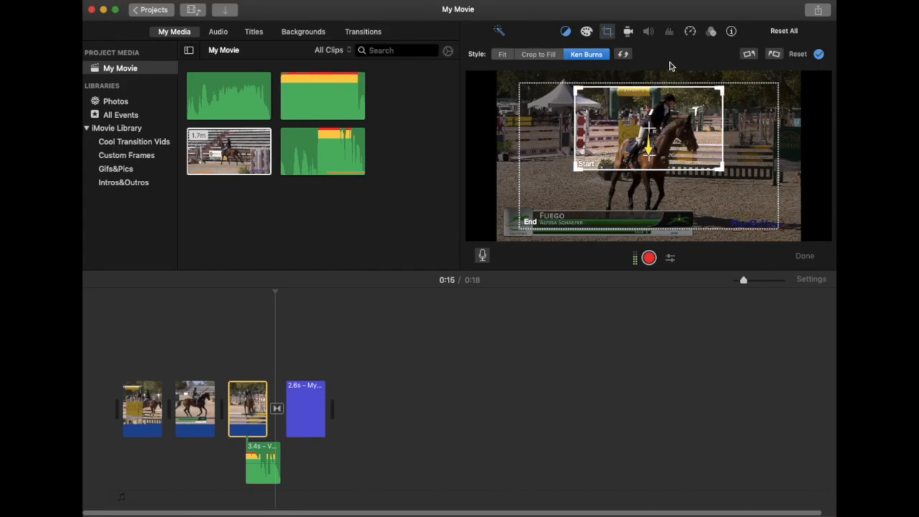
click(503, 55)
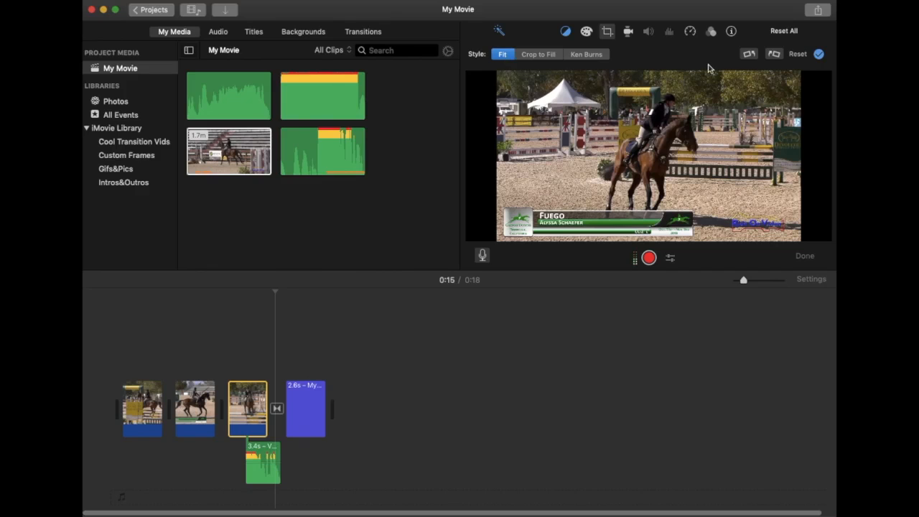
click(749, 55)
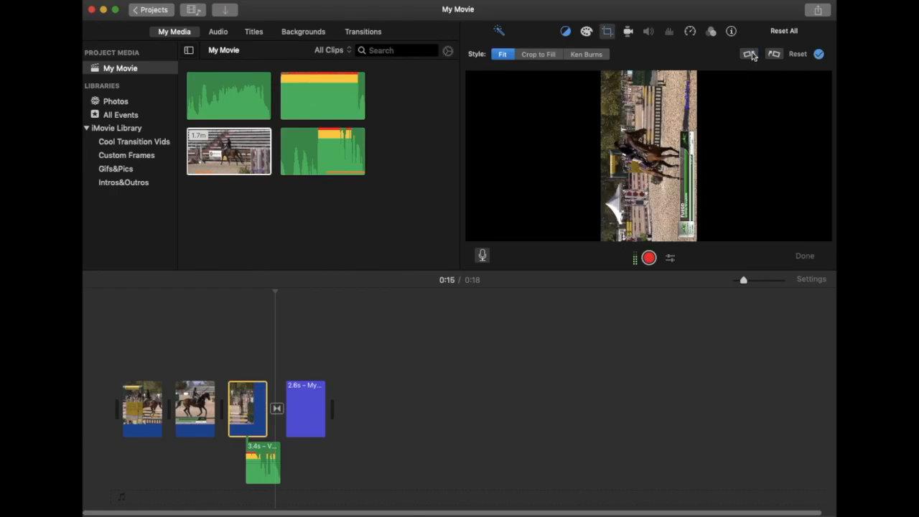
click(750, 55)
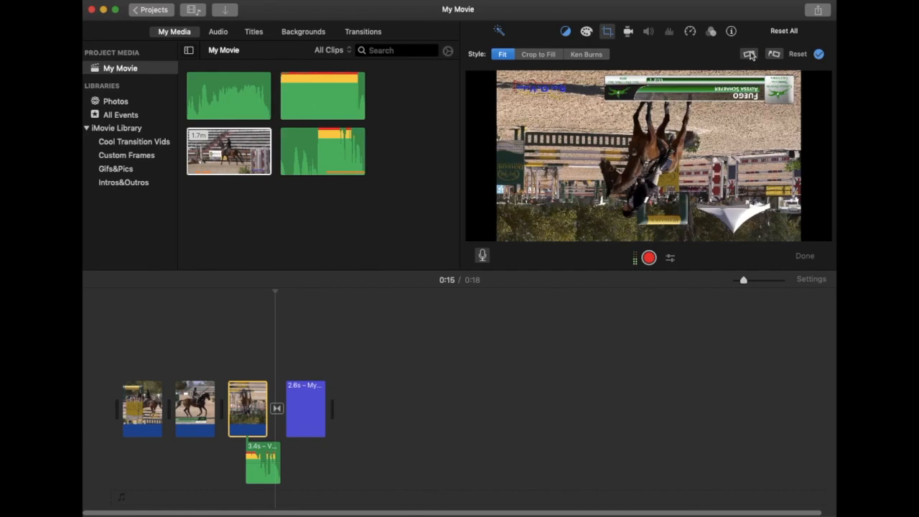
click(748, 55)
click(749, 56)
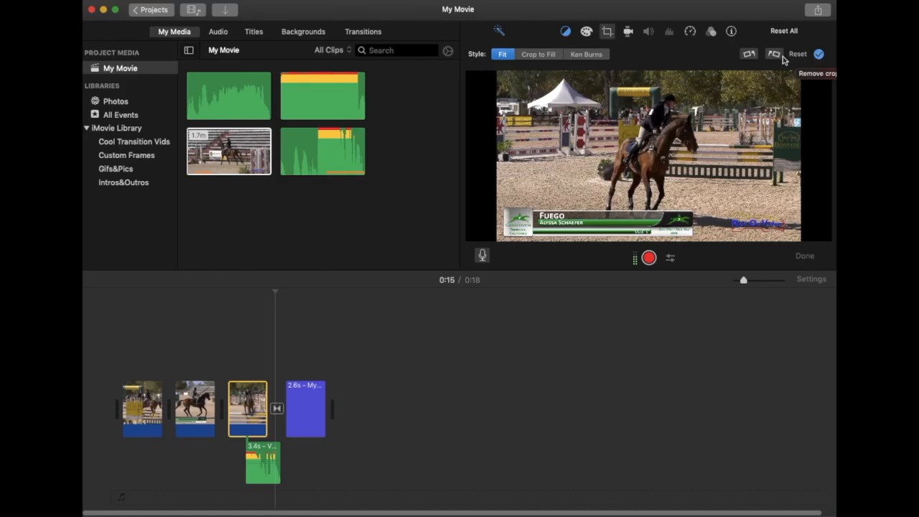
Step: Examine the third clip's options for stabilizing shaky video and fixing rolling shutter
click(628, 32)
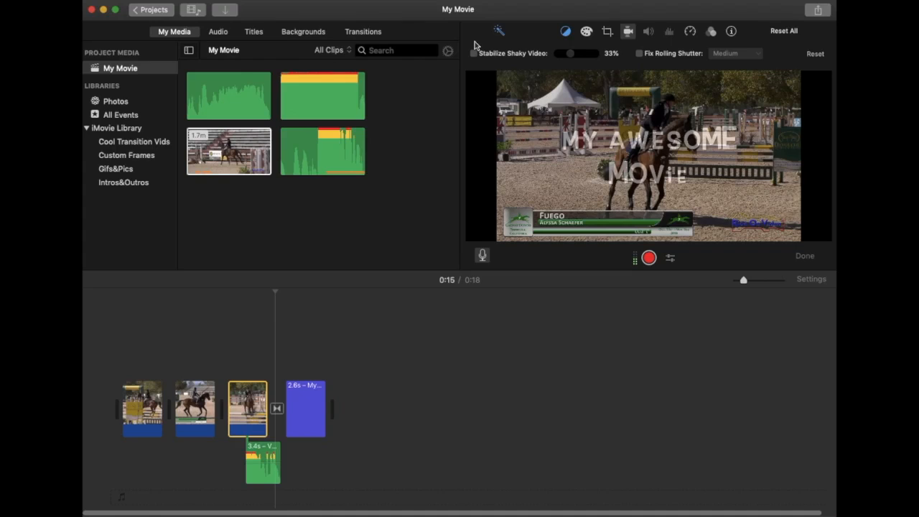
click(569, 55)
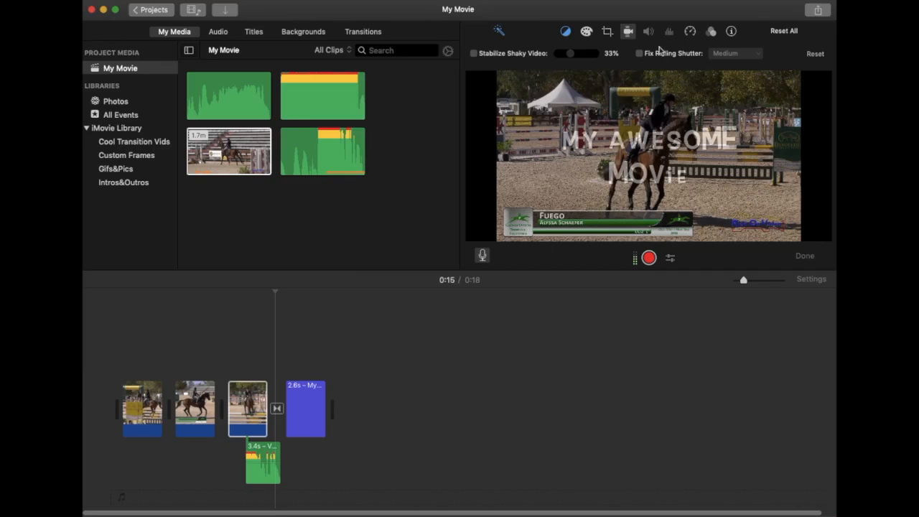
Step: Examine the volume controls for the green voiceover clip attached below the third video clip
click(263, 473)
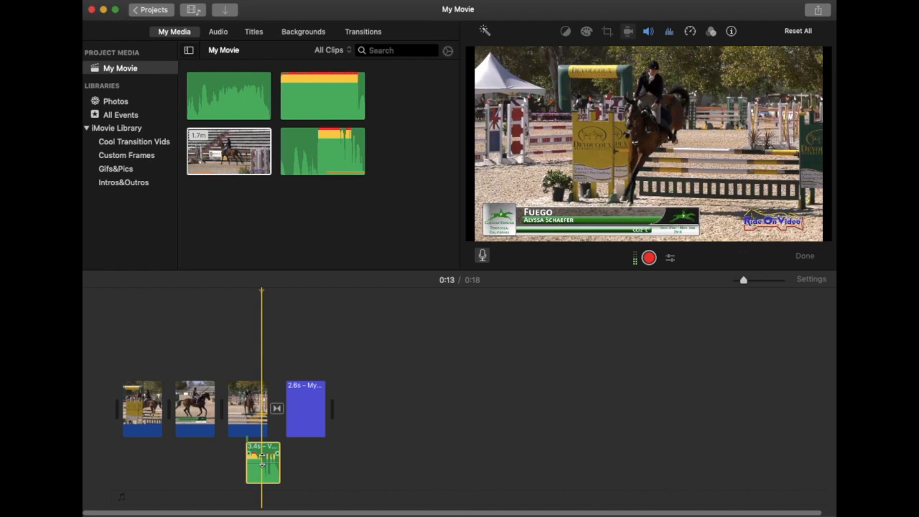
click(648, 33)
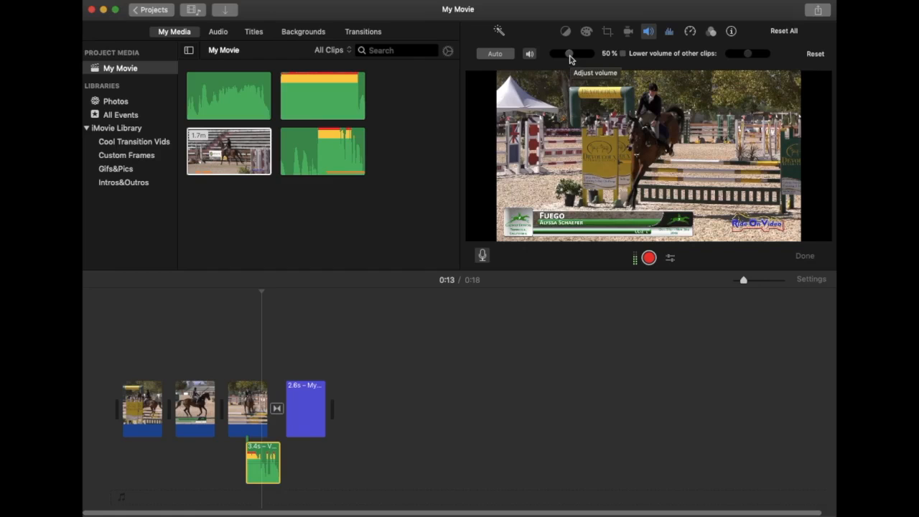
mouse_move(569, 56)
mouse_down()
mouse_move(593, 56)
mouse_move(547, 58)
mouse_move(570, 58)
mouse_up()
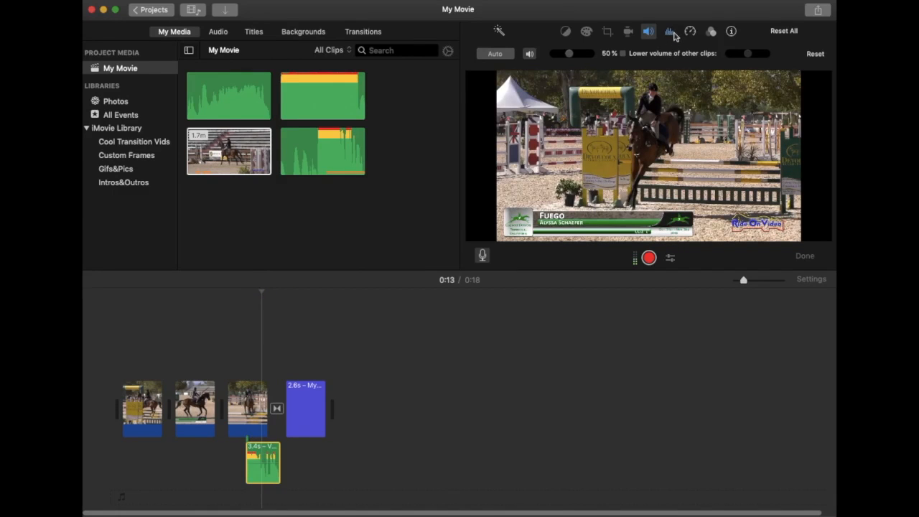
Step: Examine the background noise reduction setting and equalizer presets for the green voiceover clip
click(670, 32)
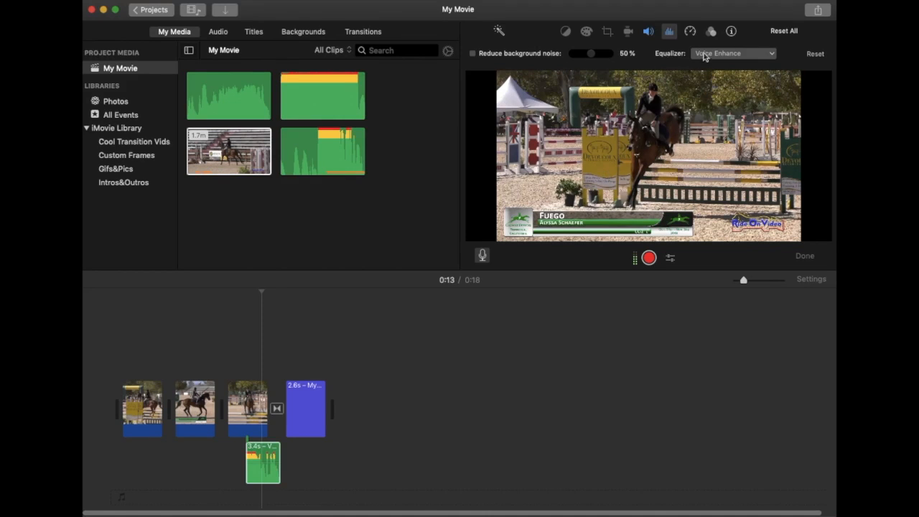
click(729, 55)
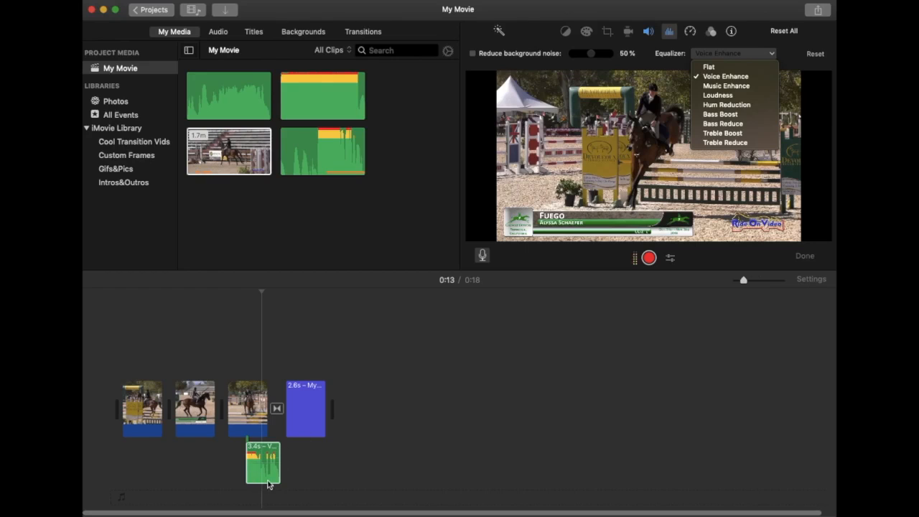
click(730, 53)
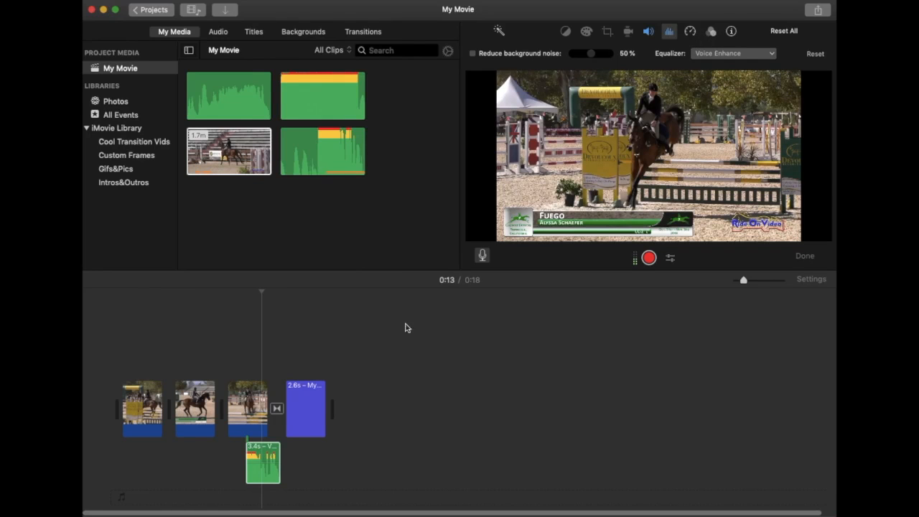
Step: Examine the speed presets available for the third video clip, from Normal to Custom
click(241, 423)
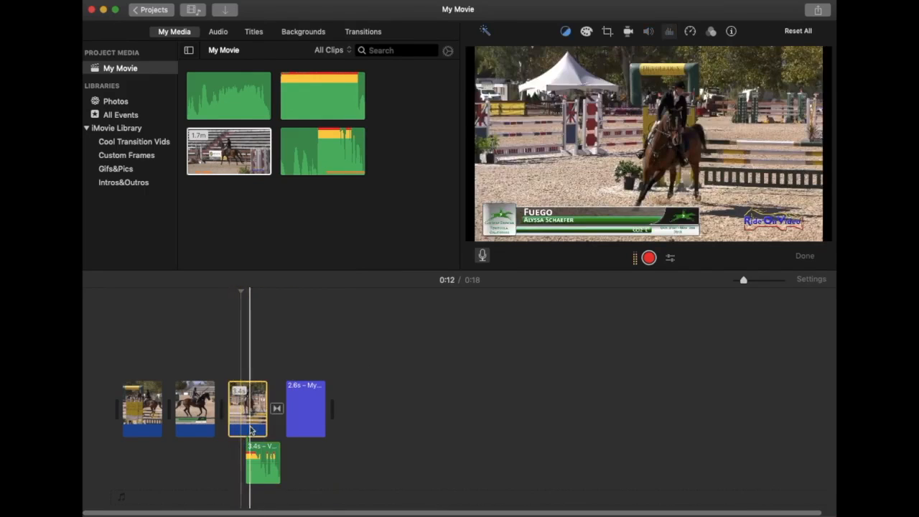
click(690, 33)
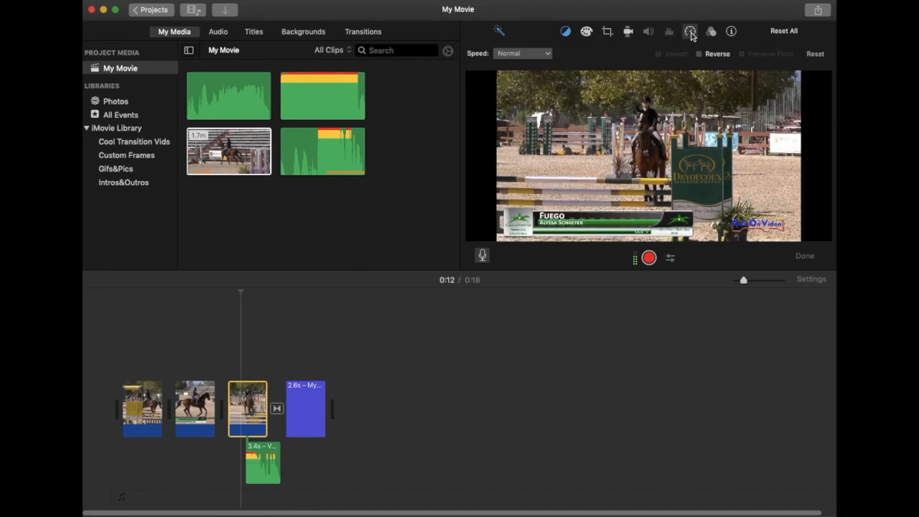
click(547, 55)
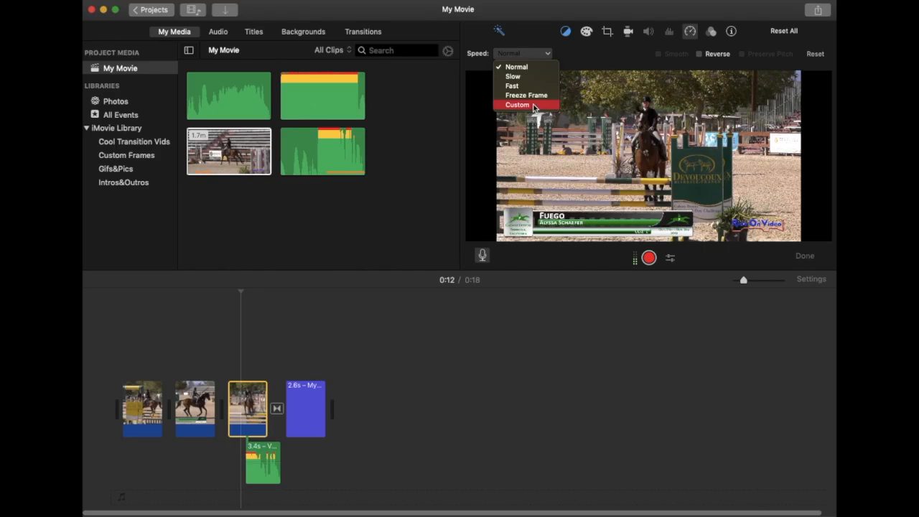
click(569, 57)
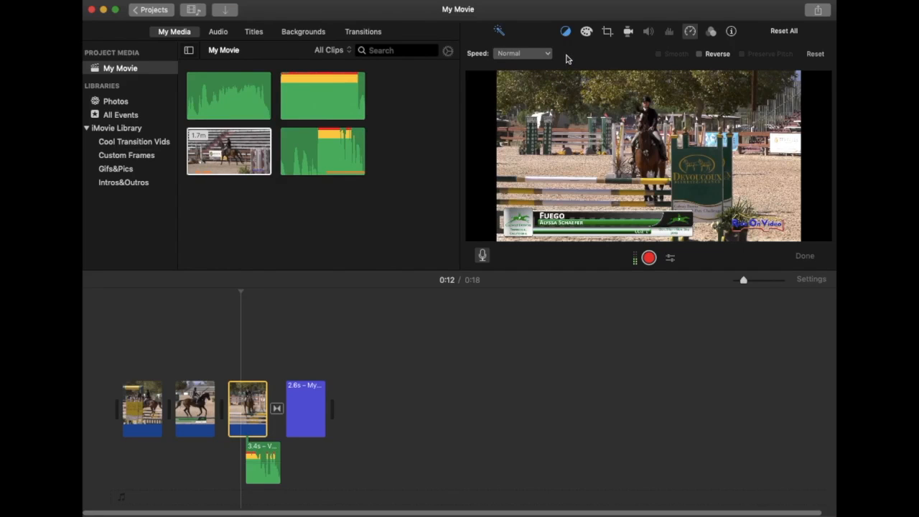
Step: Reverse the third video clip and play it from its beginning
click(256, 405)
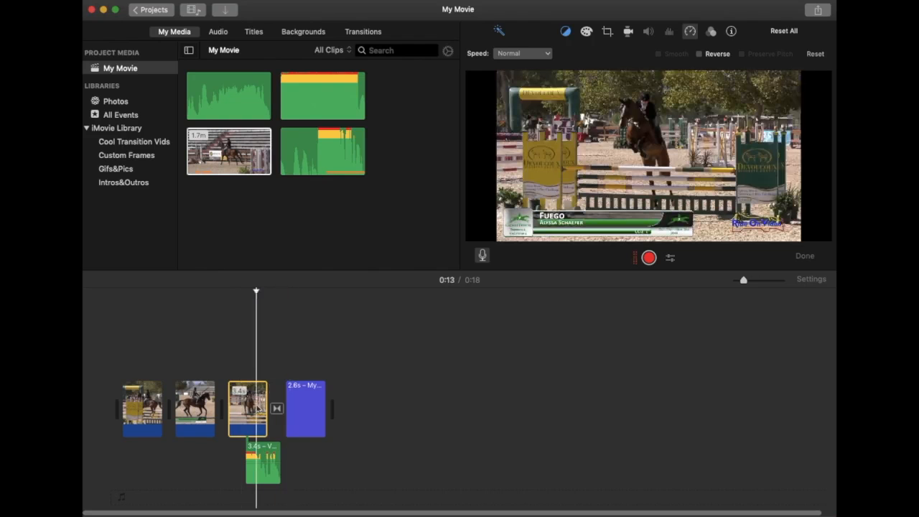
click(700, 55)
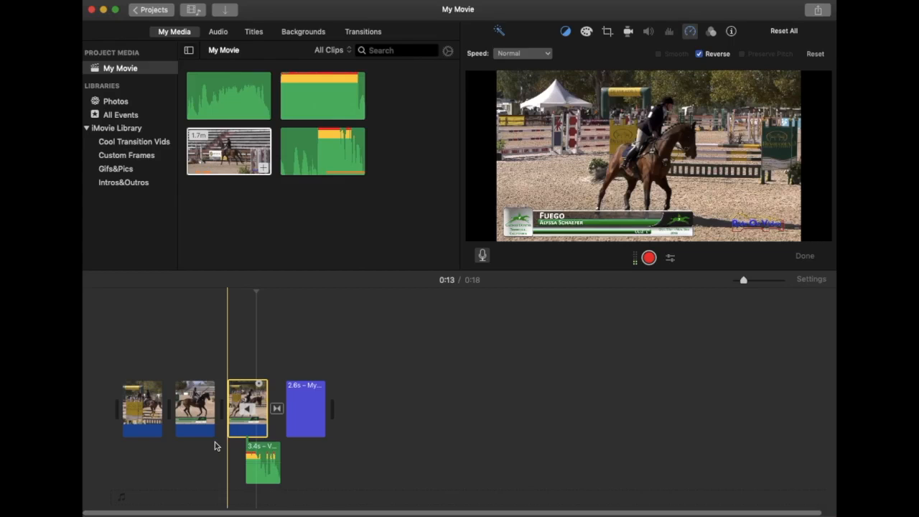
click(216, 443)
key(space)
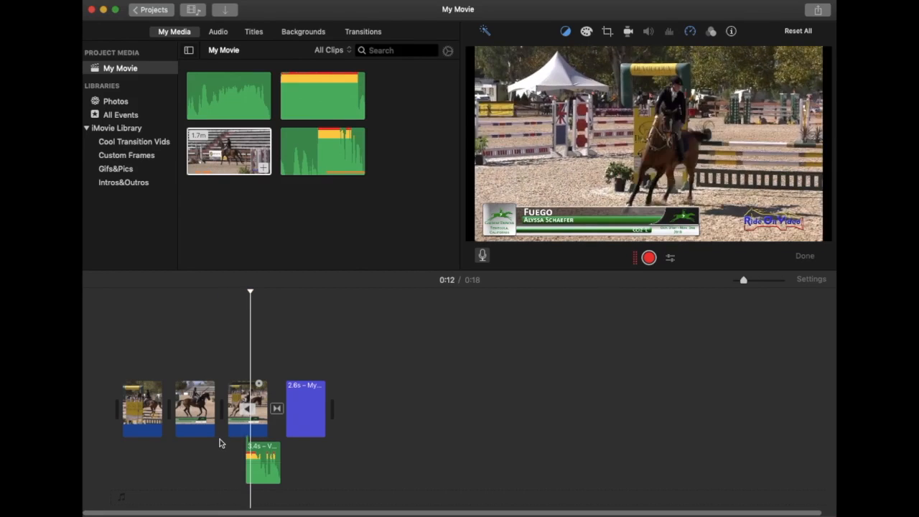
Step: Move the green voiceover clip beneath the title clip, and reverse the first video clip and play it from the start
drag(272, 462, 322, 461)
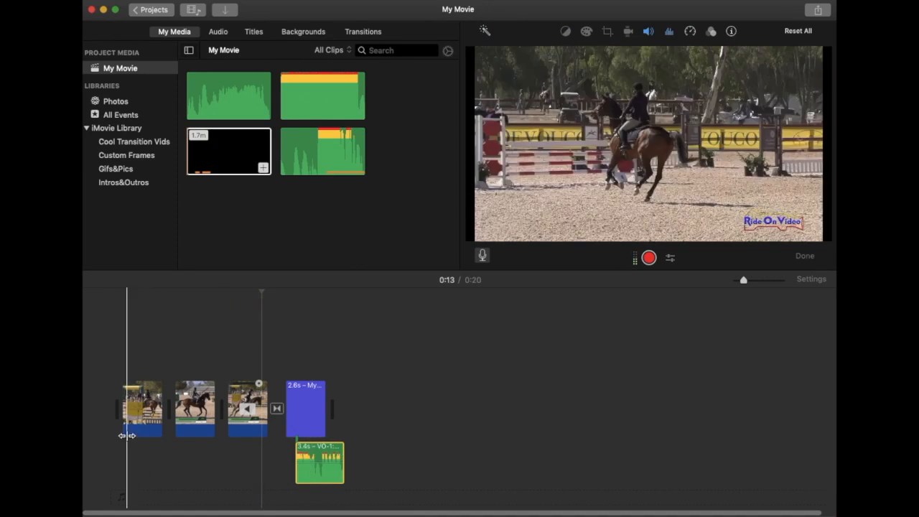
click(137, 409)
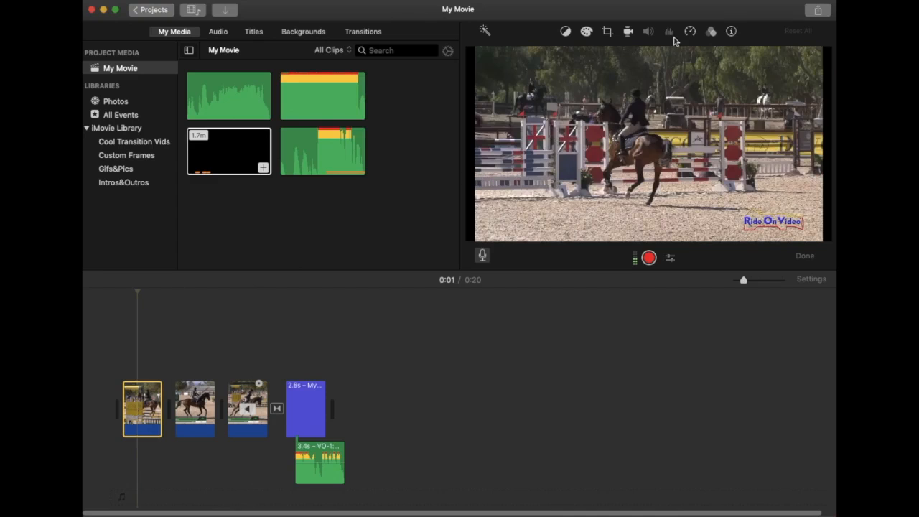
click(690, 33)
click(700, 53)
click(119, 438)
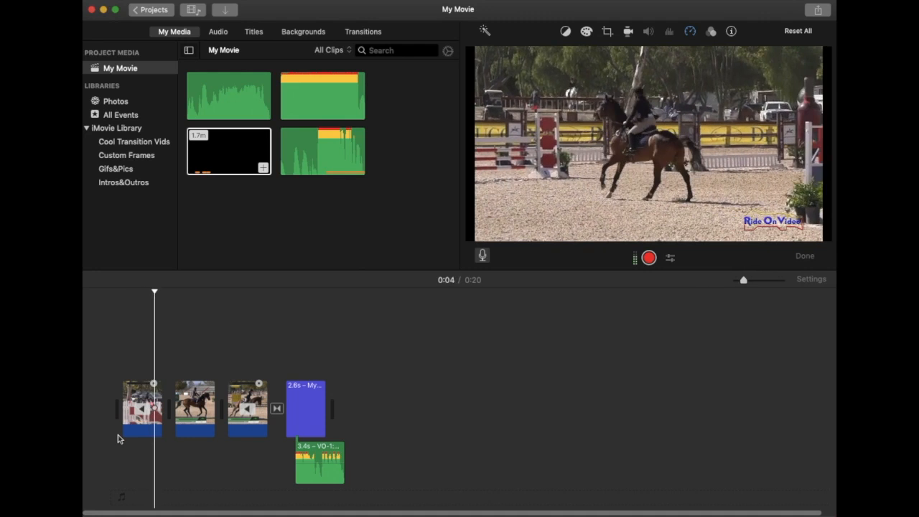
Step: Apply the Flipped clip filter to the first video clip
click(711, 33)
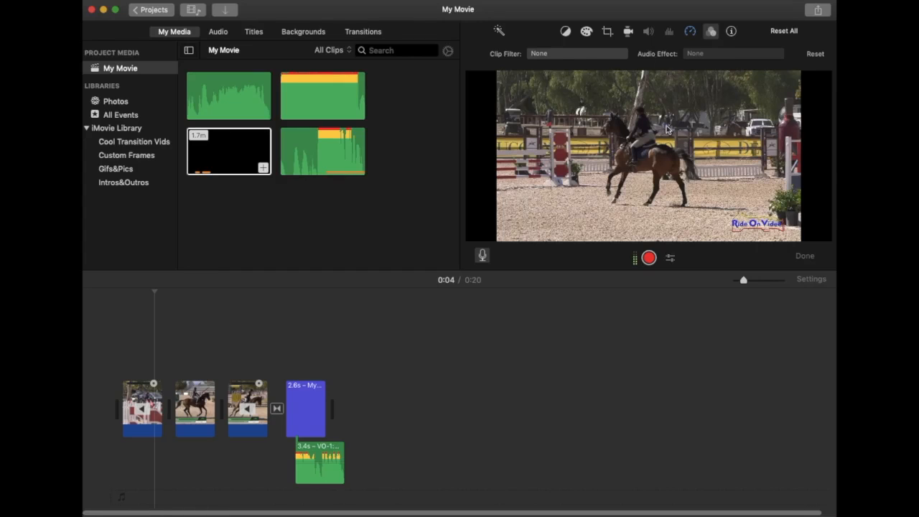
click(581, 55)
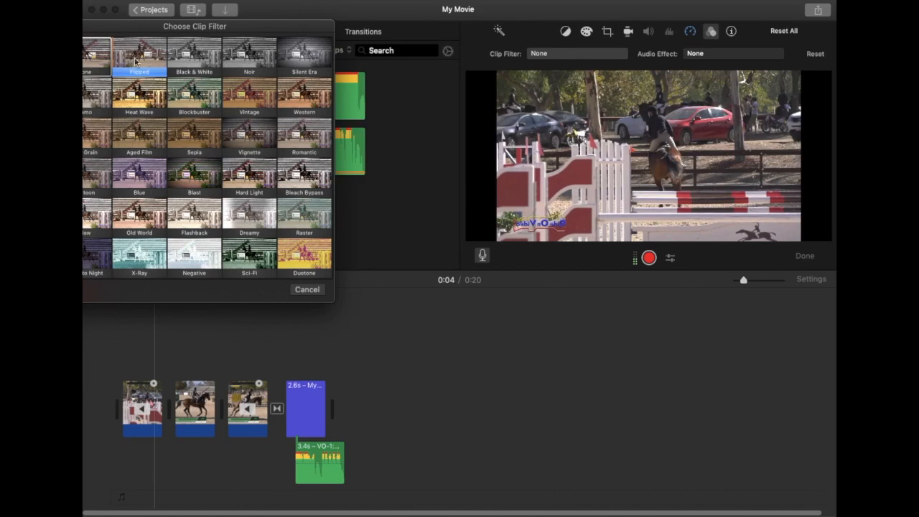
click(136, 62)
click(135, 423)
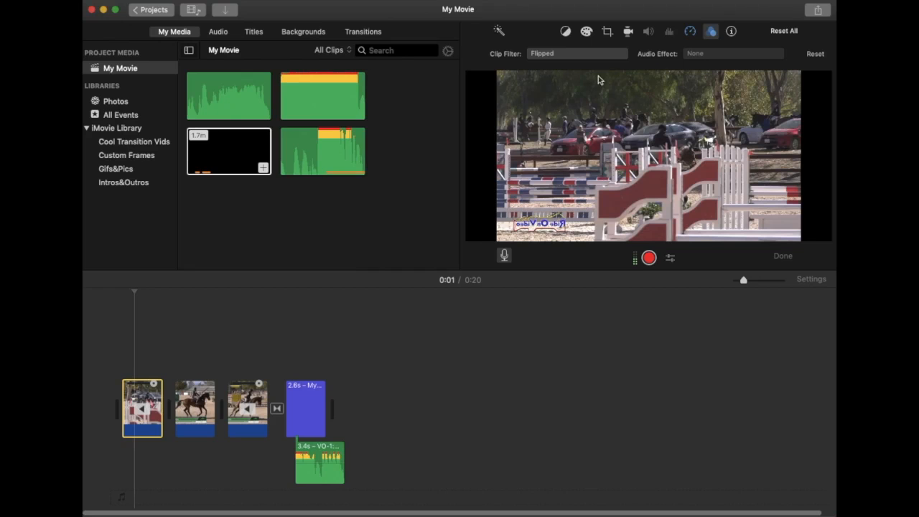
Step: Preview the other clip filters for the first clip, such as Raster, and look at its color correction controls
click(600, 55)
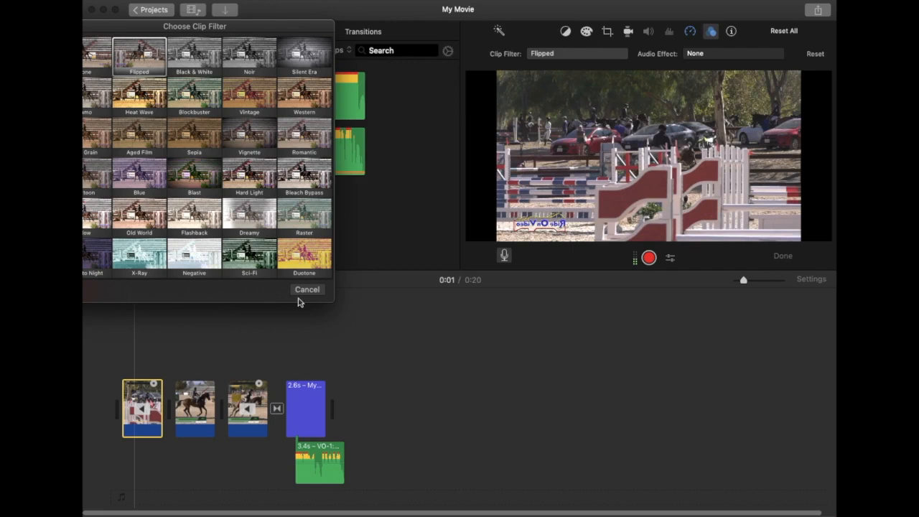
click(307, 290)
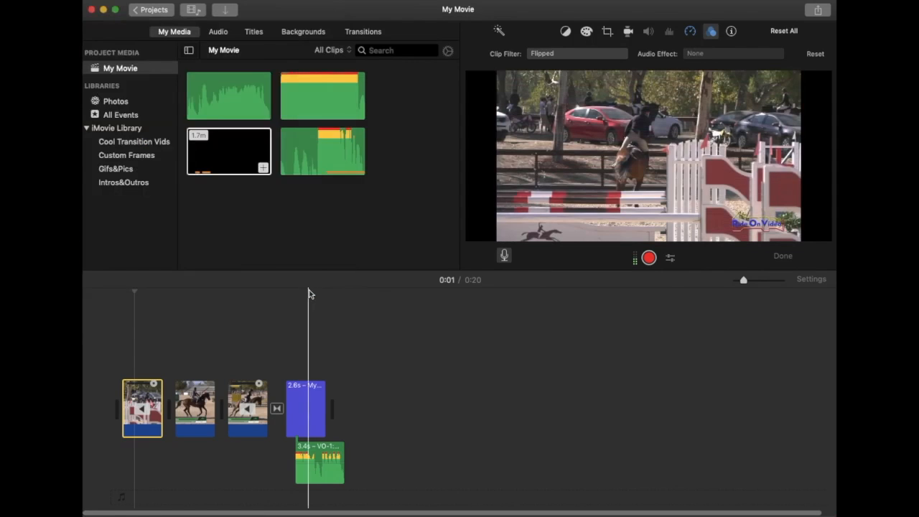
click(586, 32)
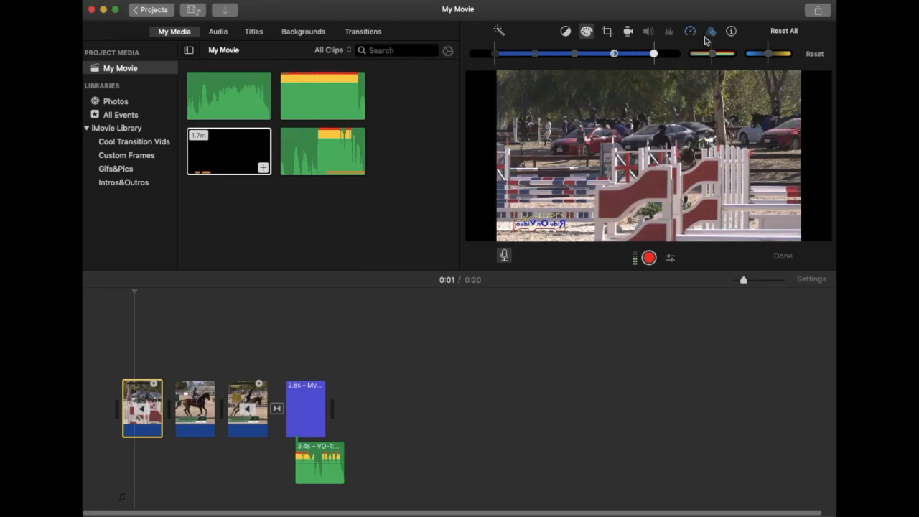
click(711, 33)
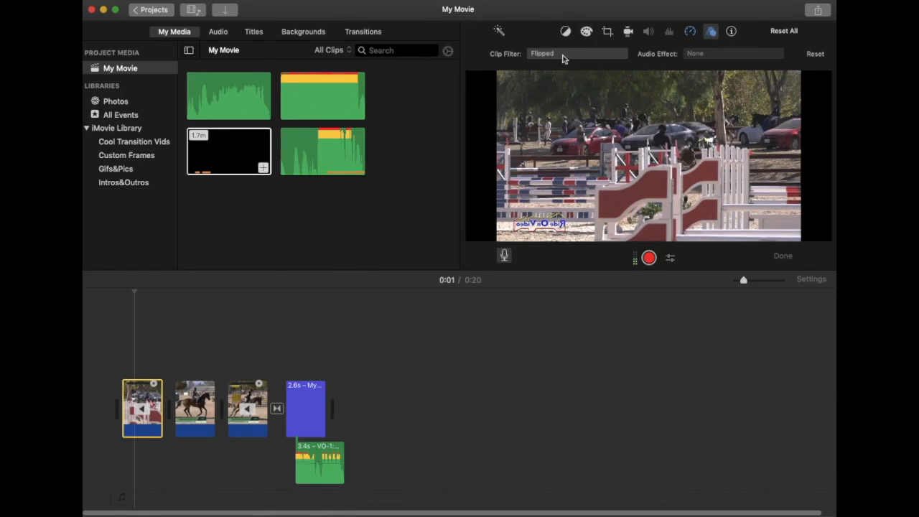
click(582, 53)
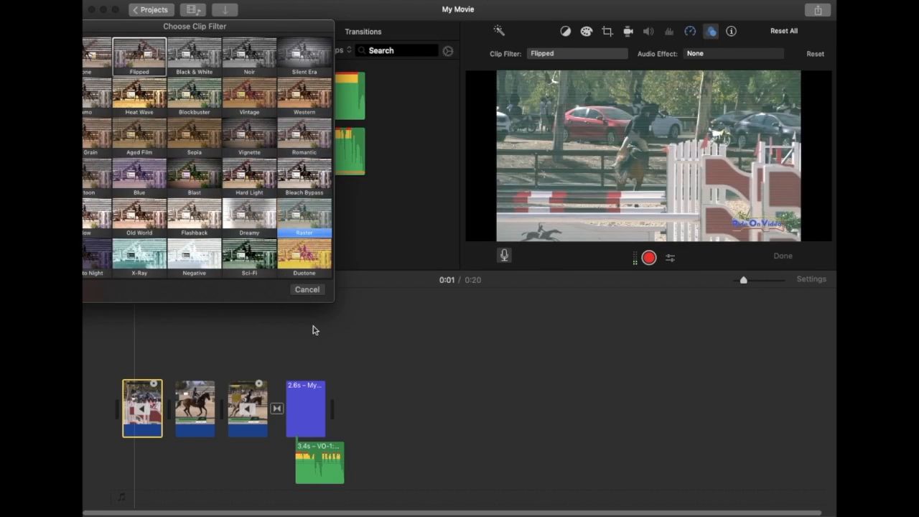
click(304, 290)
Step: Preview the audio effects available for the voiceover clip beneath the title, such as Pitch Down 4
click(313, 448)
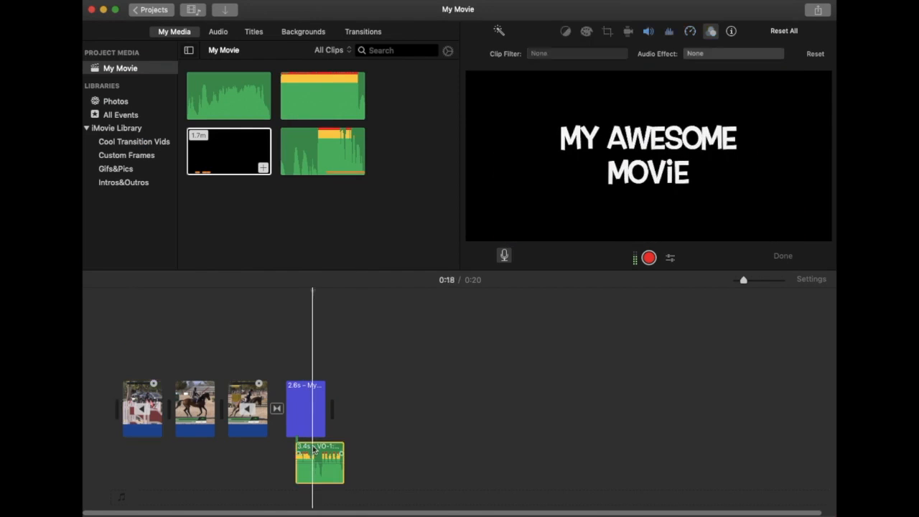
click(712, 54)
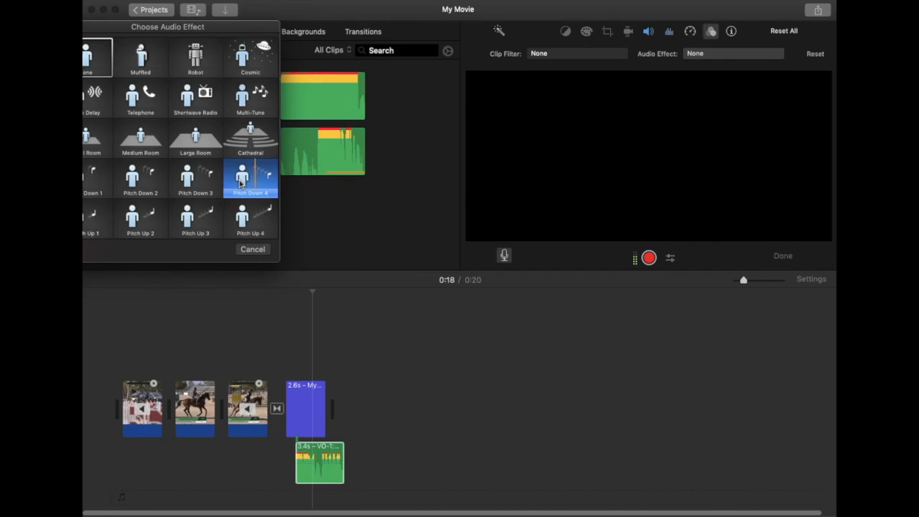
click(253, 249)
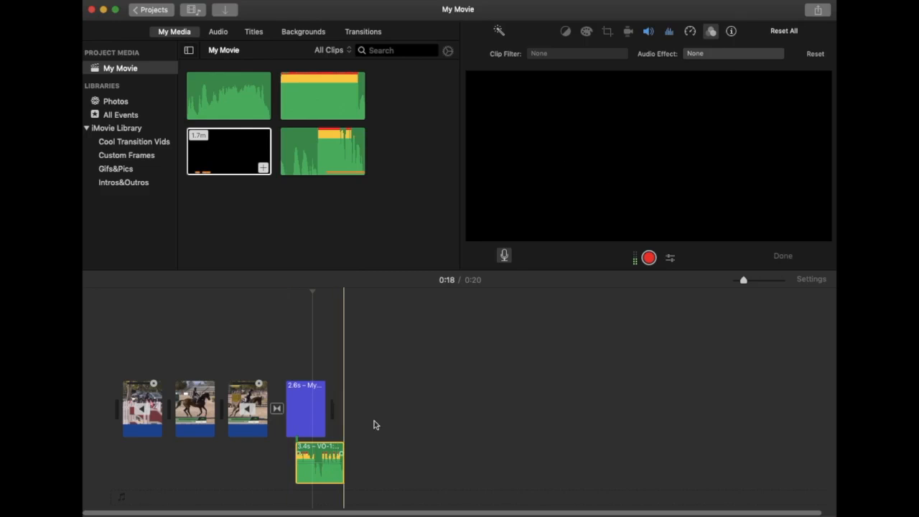
Step: View the clip information for the timeline voiceover, the source horse-jumping video and the voiceover recording in the project media
click(731, 31)
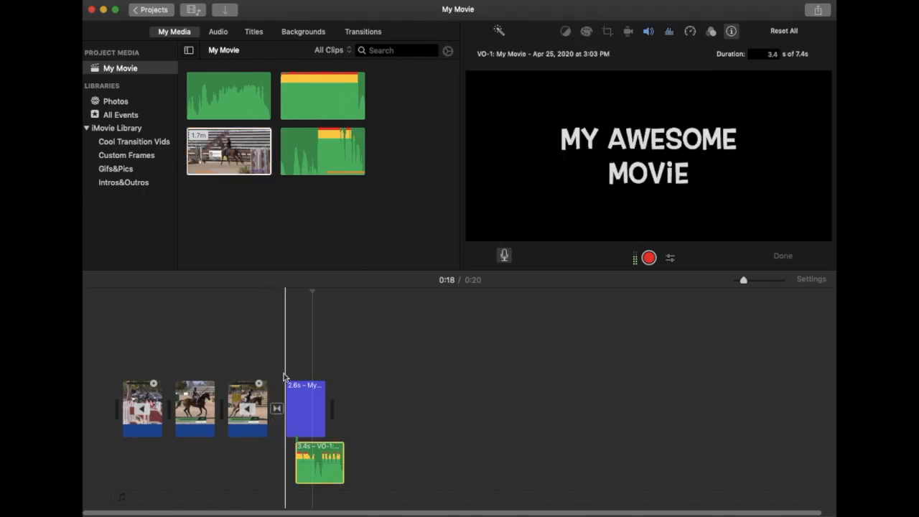
click(231, 154)
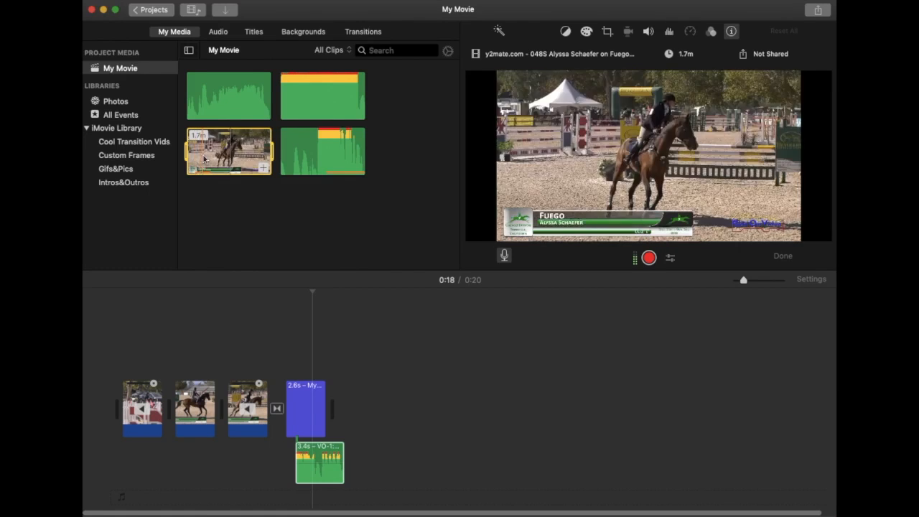
key(space)
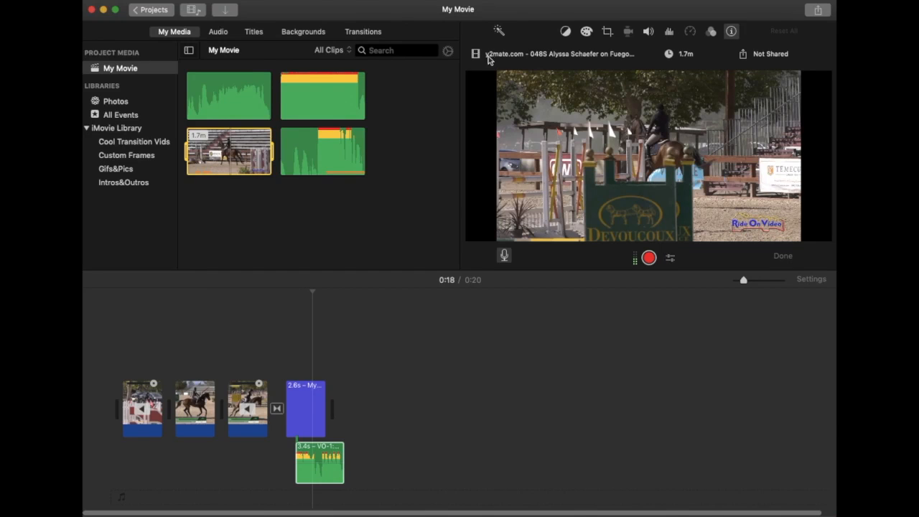
click(305, 167)
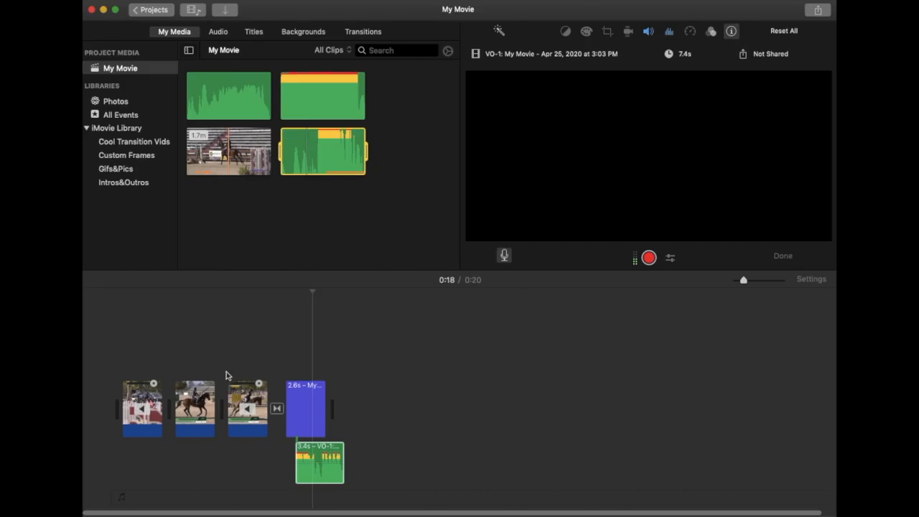
Step: Set the third video clip's duration to 5.0 seconds
click(246, 402)
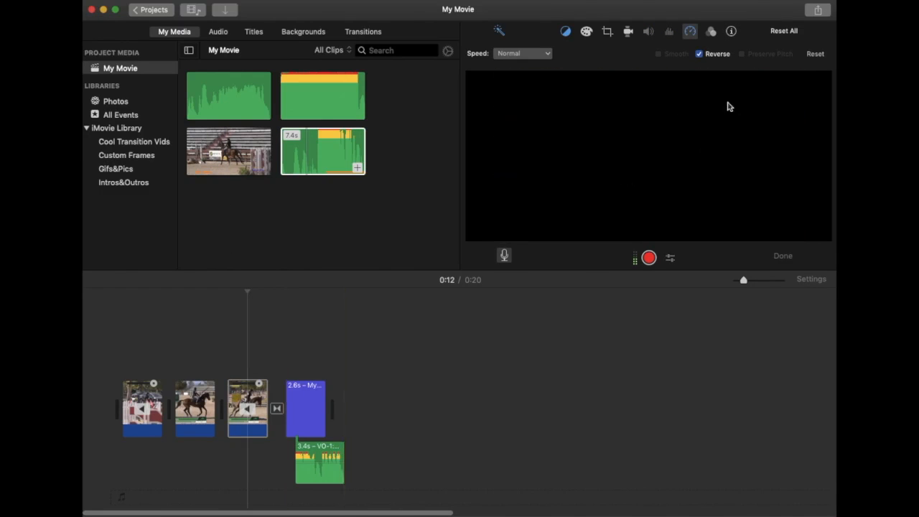
click(730, 33)
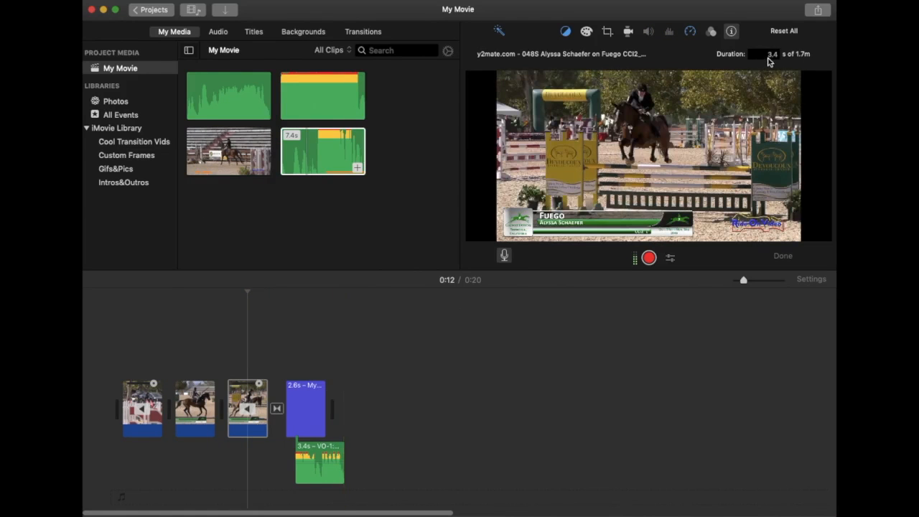
drag(760, 54, 784, 56)
text(5.0)
key(Return)
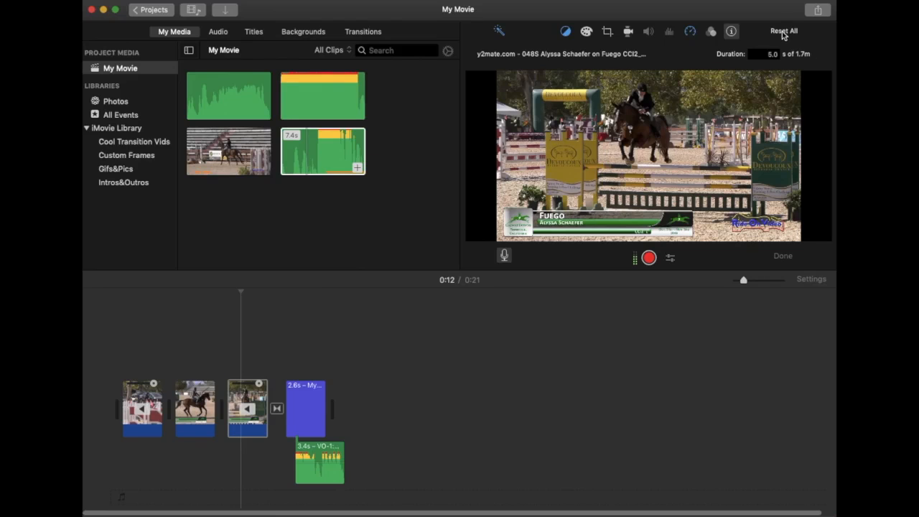
Step: Reset all adjustments on the third video clip and show its color balance options
click(783, 32)
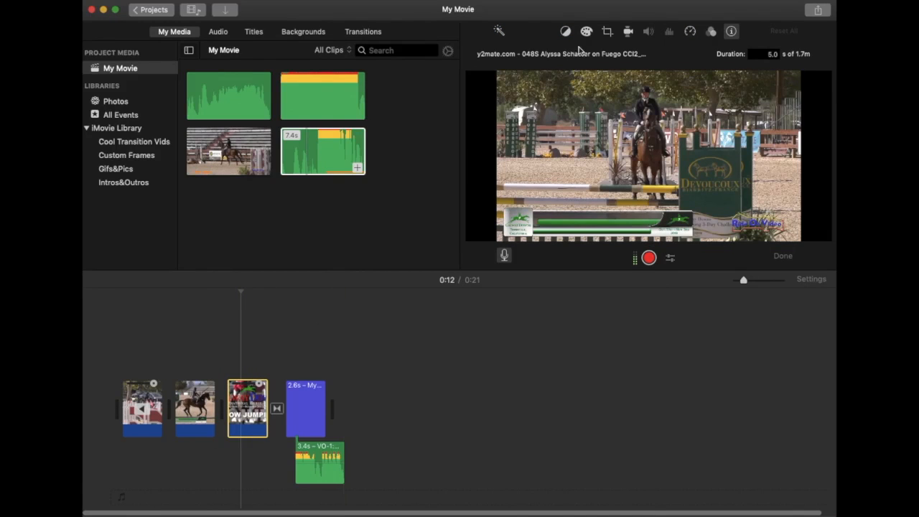
click(566, 32)
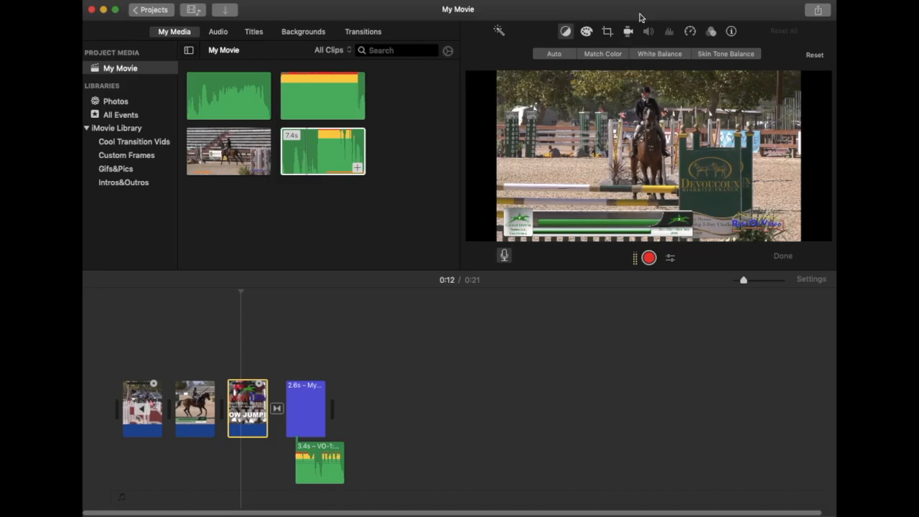